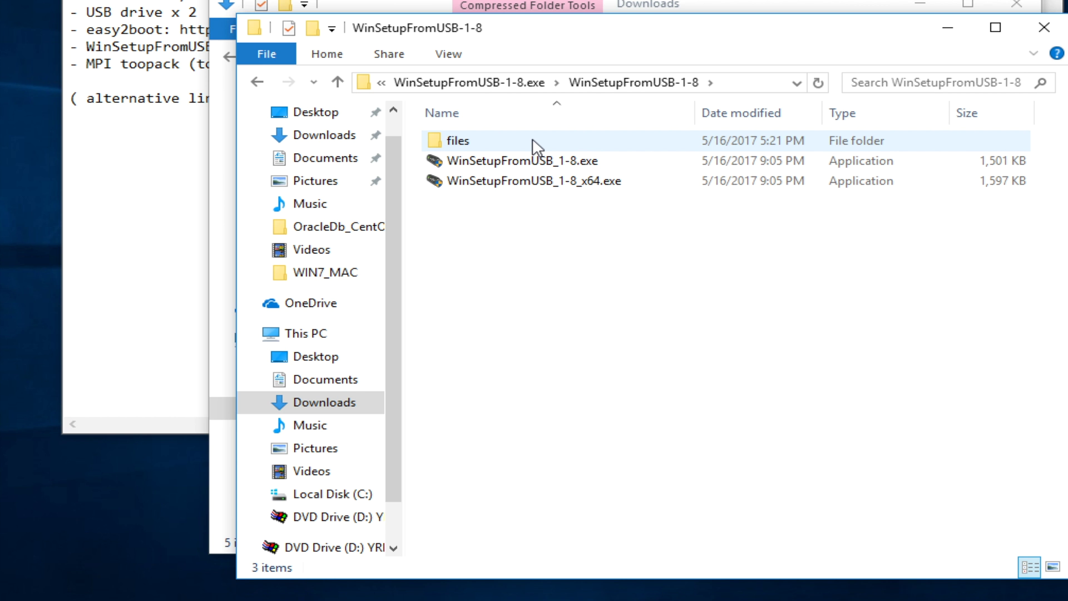
Run WinSetupFromUSB_1-8_x64.exe as administrator from File Explorer
{"action": "left_click", "coordinate": [526, 184]}
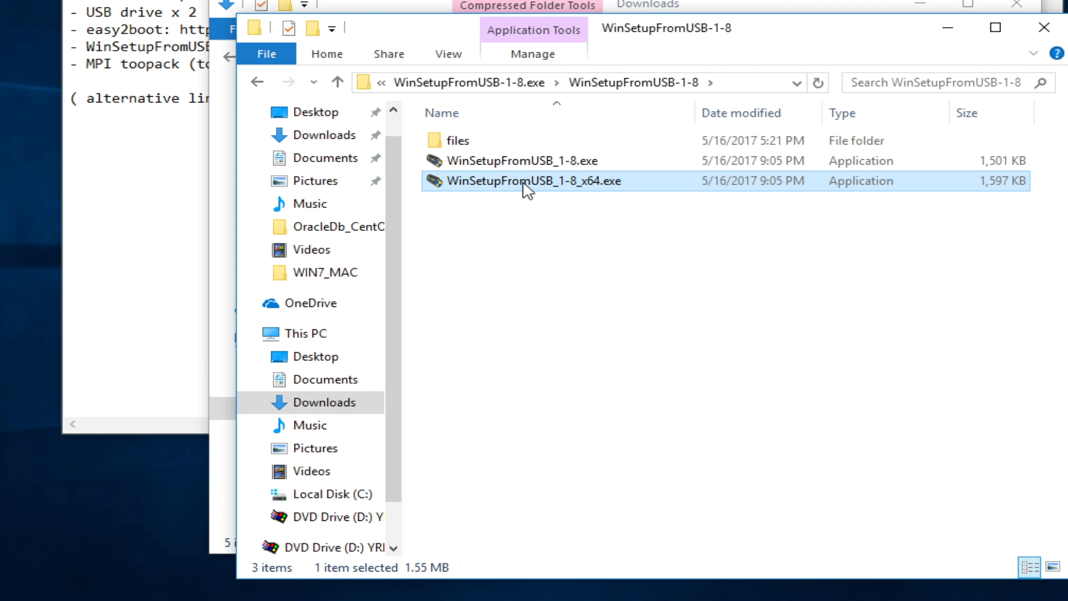
{"action": "right_click", "coordinate": [526, 186]}
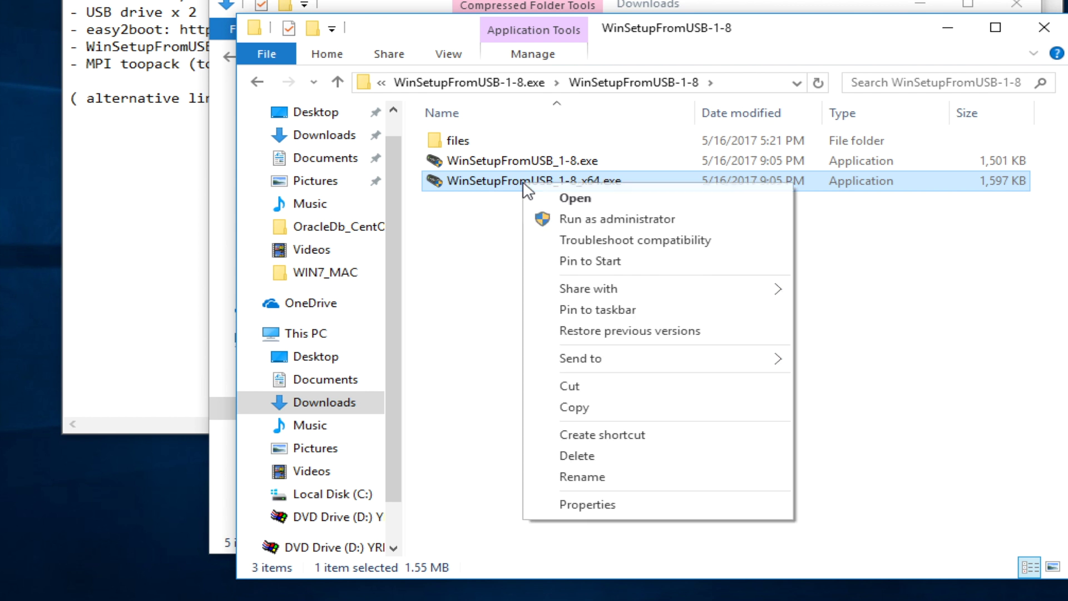
{"action": "left_click", "coordinate": [594, 221]}
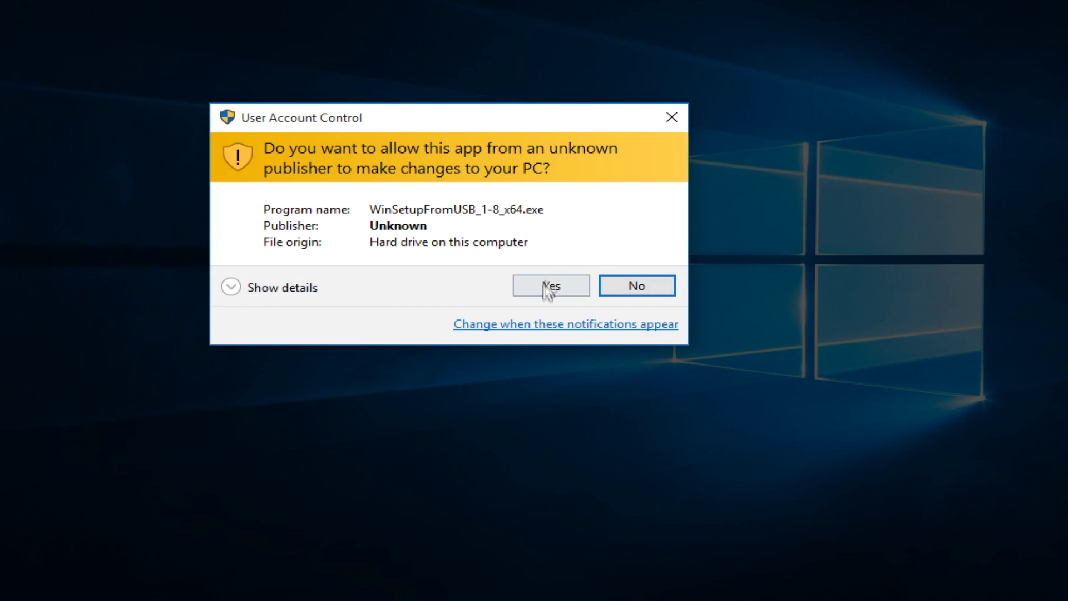
Allow the UAC prompt and refresh so the 7.43 GB SanDisk Ultra drive E: is detected
{"action": "left_click", "coordinate": [550, 288]}
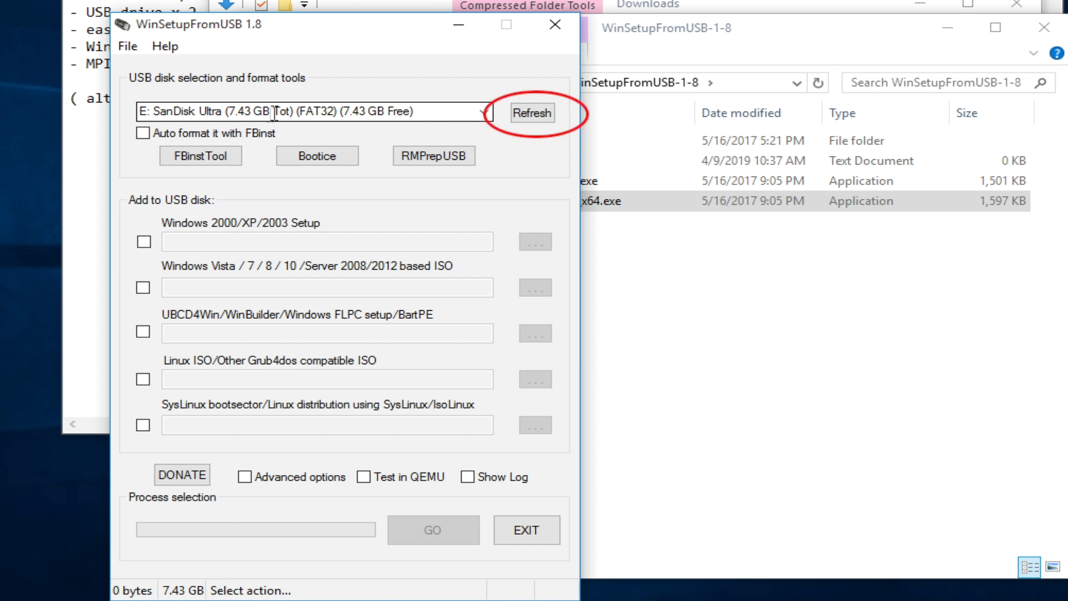
{"action": "left_click", "coordinate": [526, 114]}
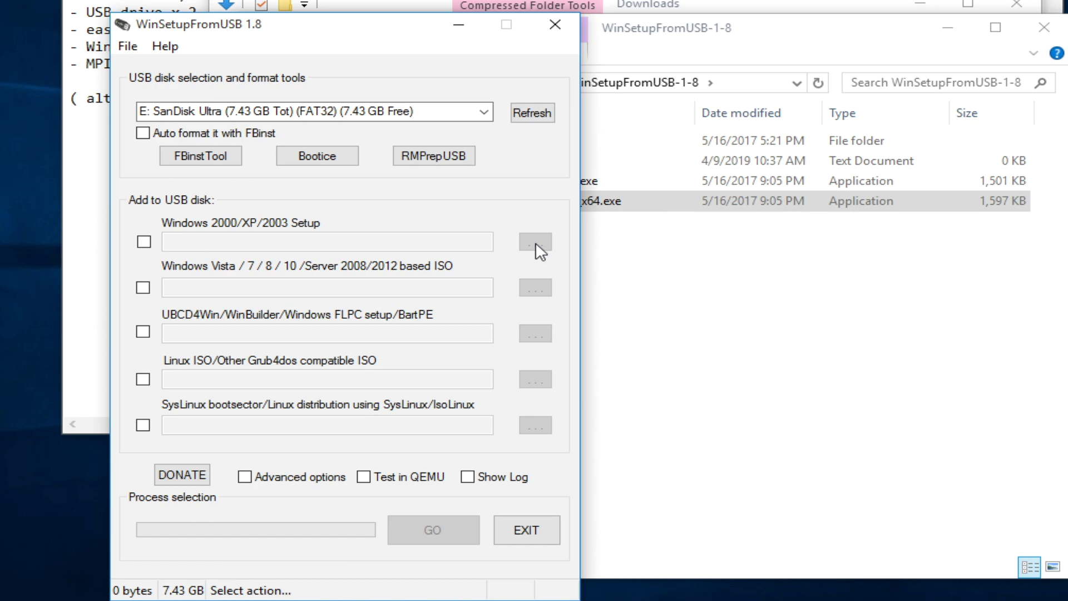
Launch BOOTICE and open Parts Manage for the SanDisk drive's single FAT32 partition
{"action": "left_click", "coordinate": [335, 164]}
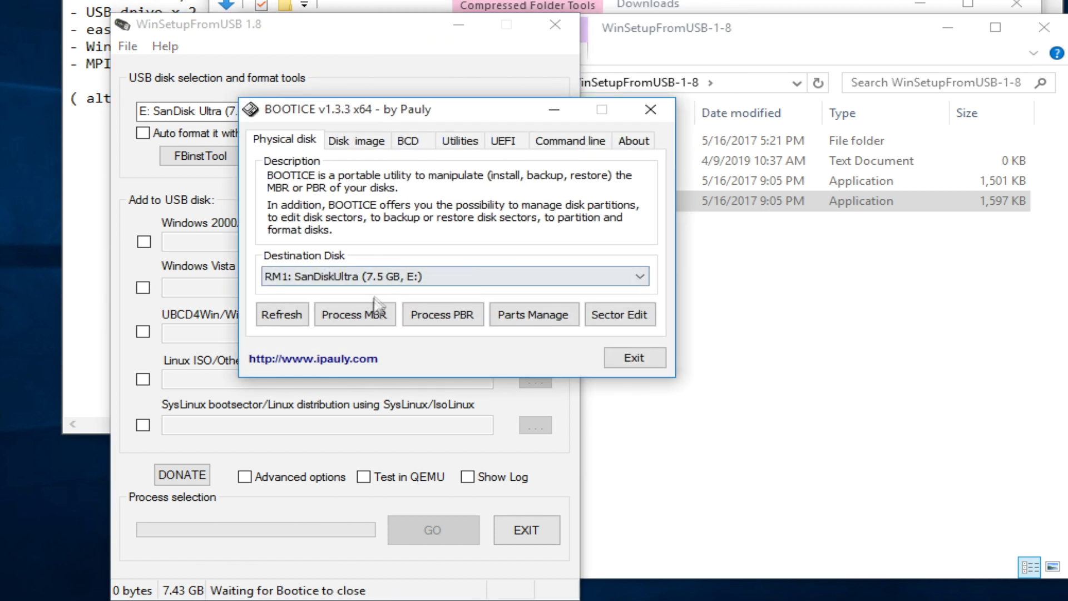
{"action": "left_click", "coordinate": [345, 314]}
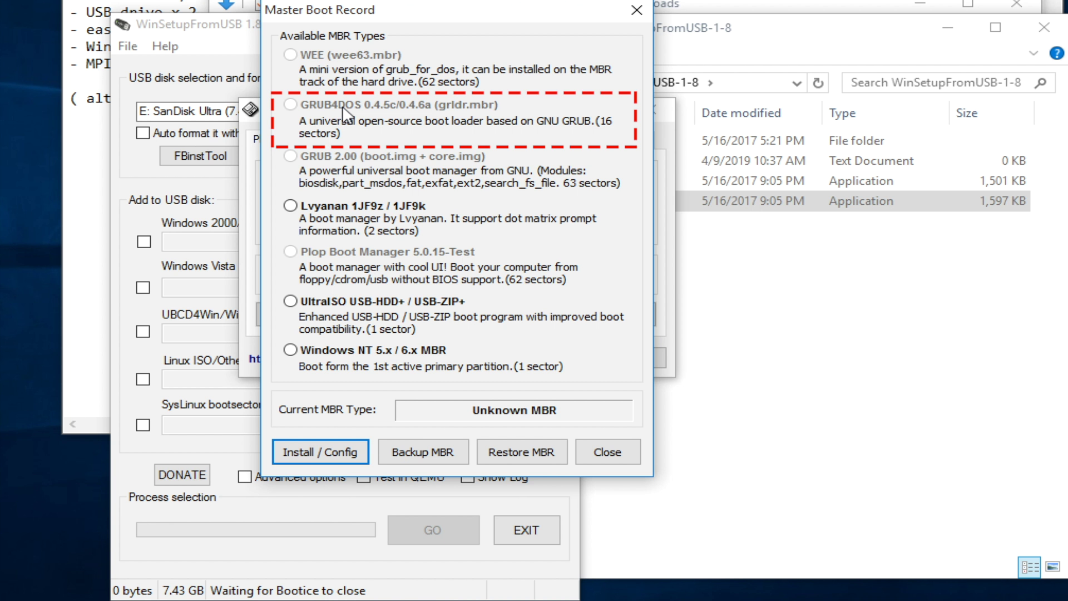
{"action": "left_click", "coordinate": [612, 451]}
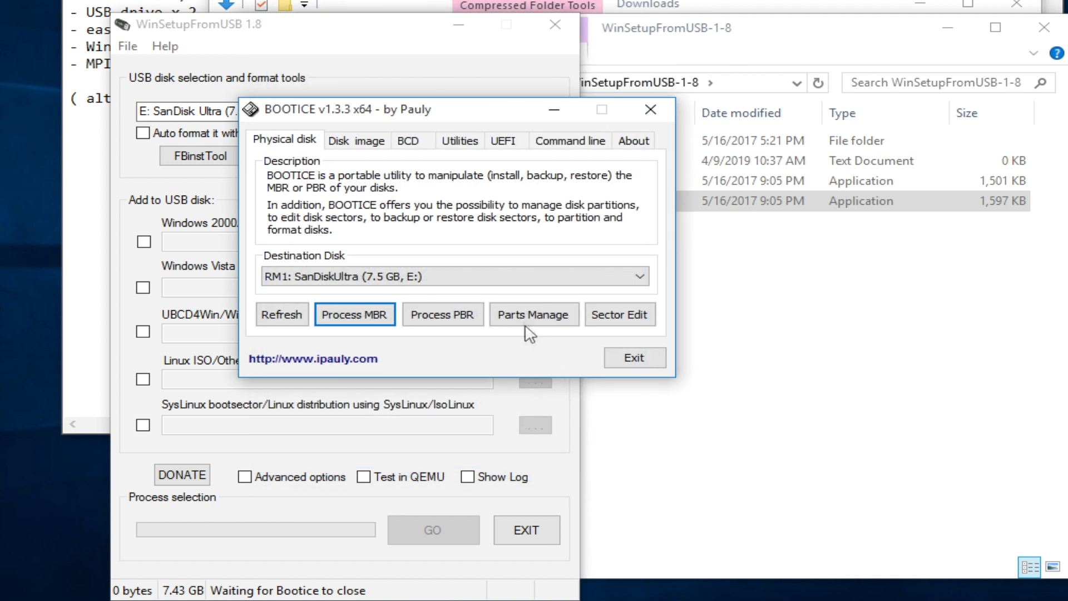
{"action": "left_click", "coordinate": [546, 322]}
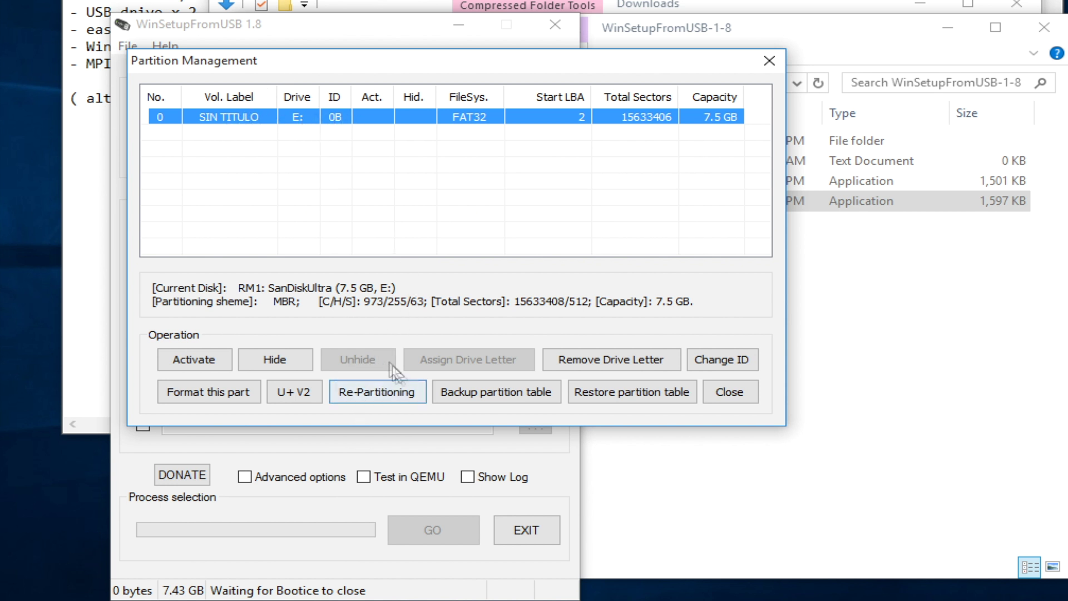
Re-partition the SanDisk drive as one NTFS partition starting at LBA 2048, confirming the format
{"action": "left_click", "coordinate": [379, 393]}
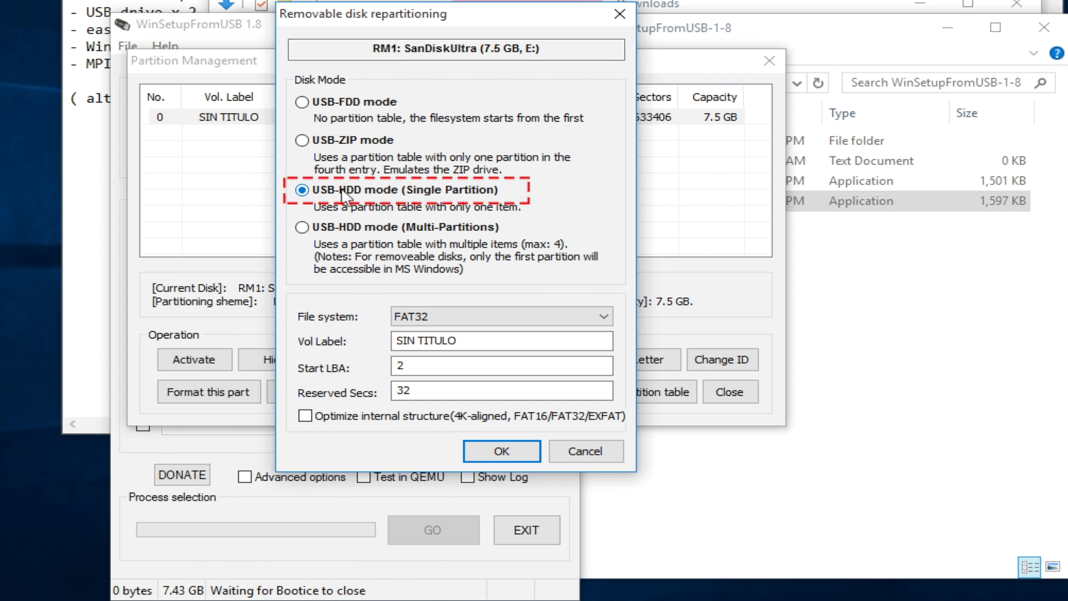
{"action": "left_click", "coordinate": [588, 318]}
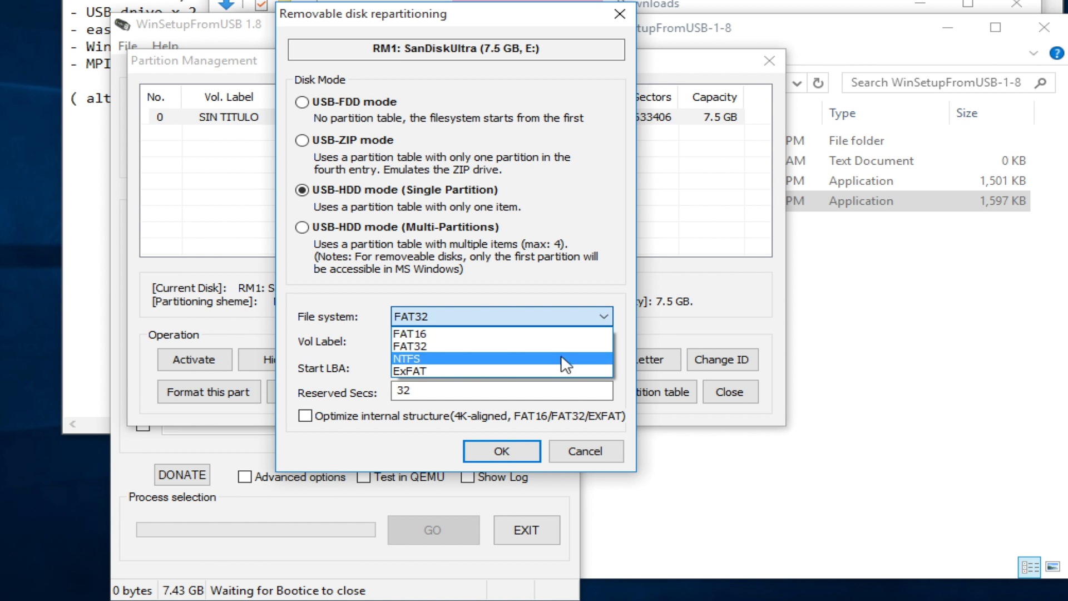
{"action": "left_click", "coordinate": [561, 356]}
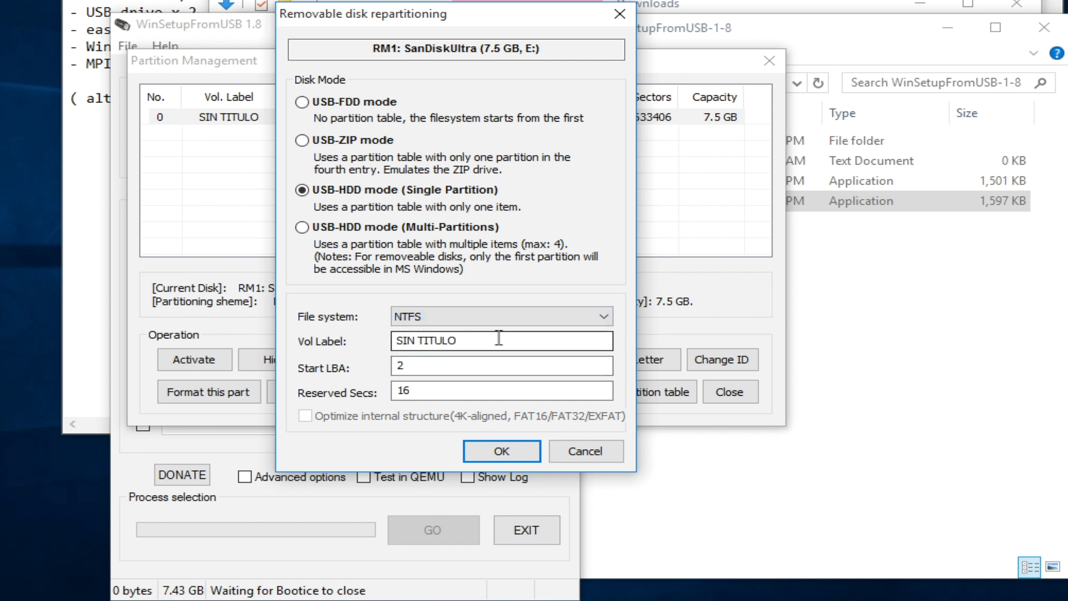
{"action": "left_click", "coordinate": [453, 366]}
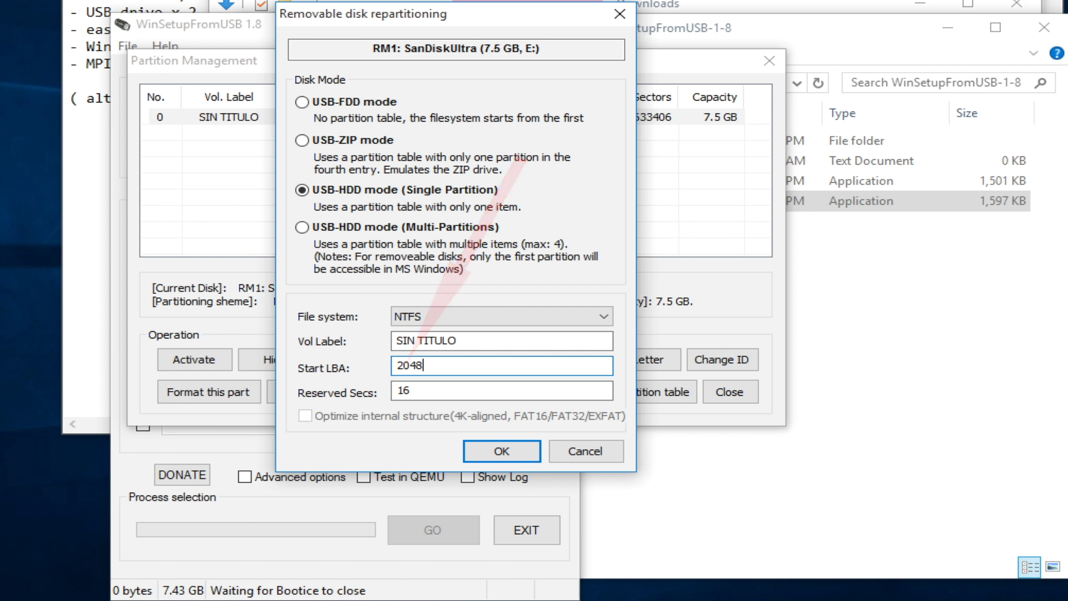
{"action": "left_click", "coordinate": [483, 448]}
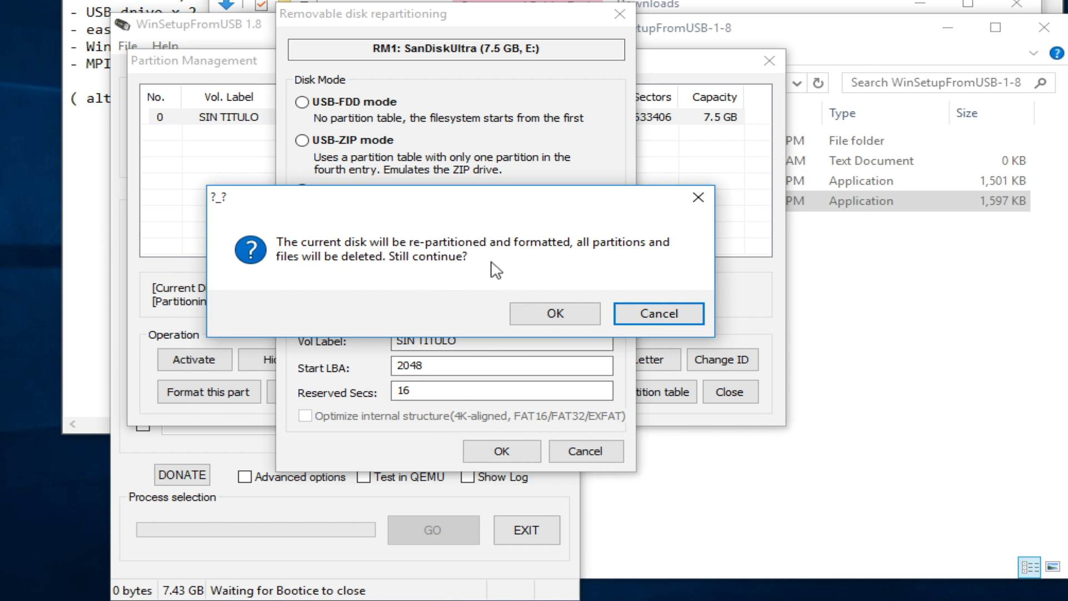
{"action": "left_click", "coordinate": [547, 313]}
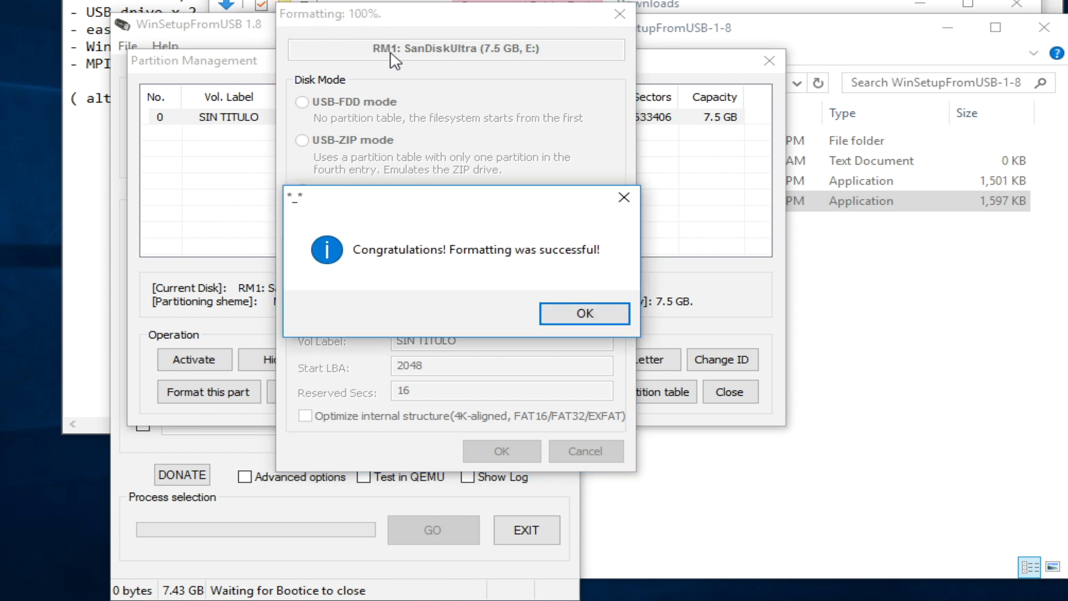
{"action": "left_click", "coordinate": [554, 310]}
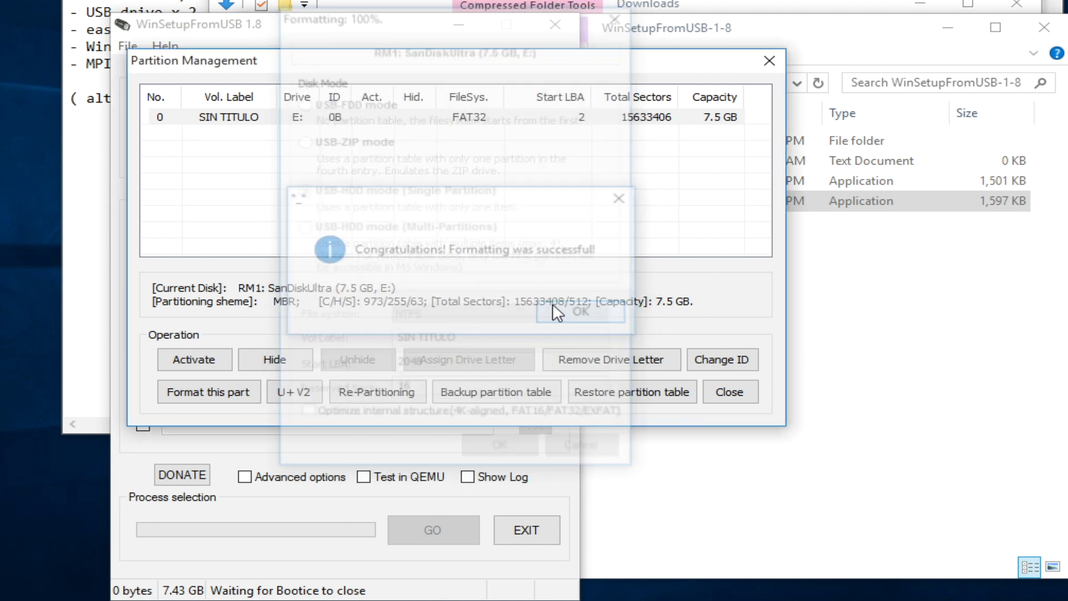
Write a GRUB4DOS master boot record to the USB disk through BOOTICE's Process MBR
{"action": "left_click", "coordinate": [730, 393]}
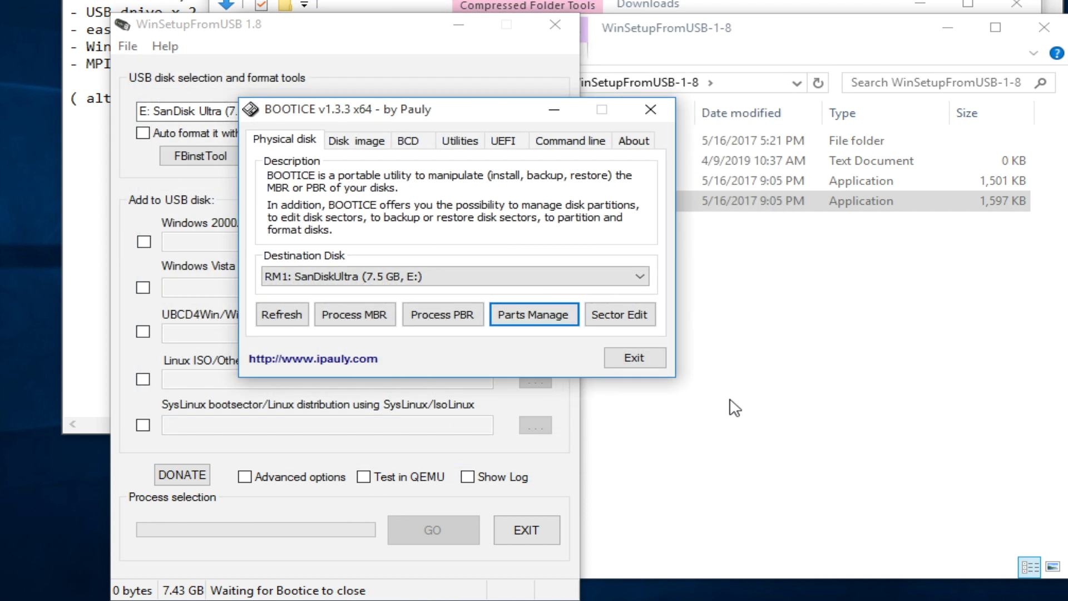
{"action": "left_click", "coordinate": [348, 315]}
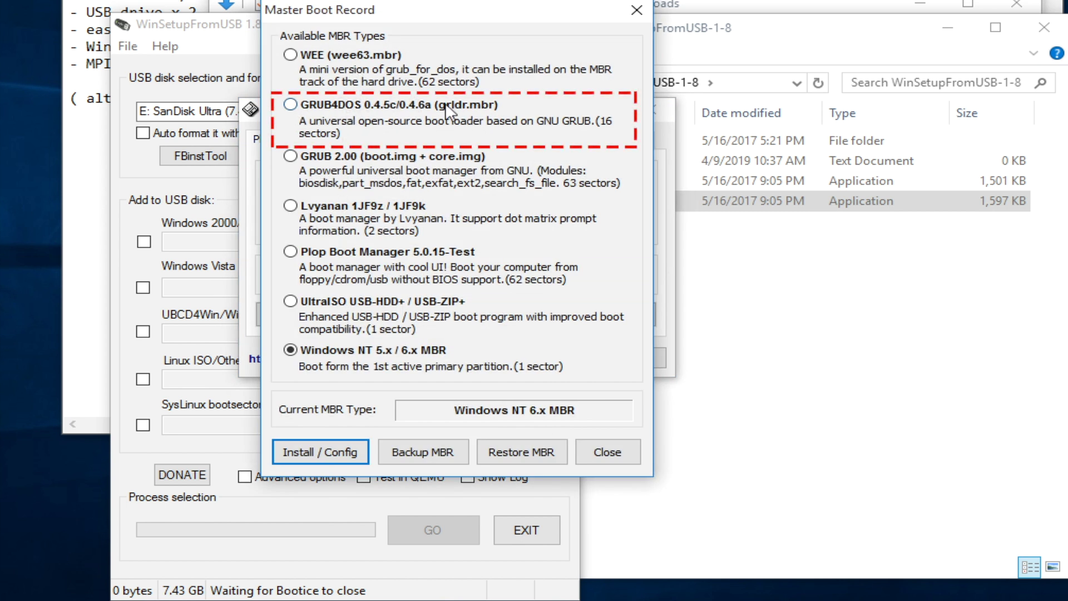
{"action": "left_click", "coordinate": [379, 107]}
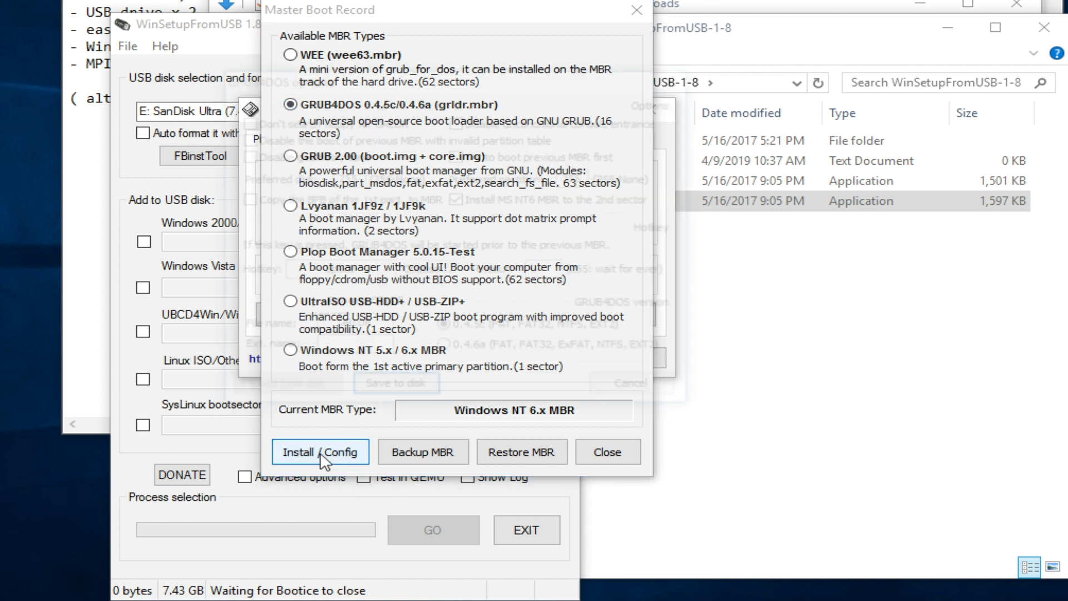
{"action": "left_click", "coordinate": [320, 453]}
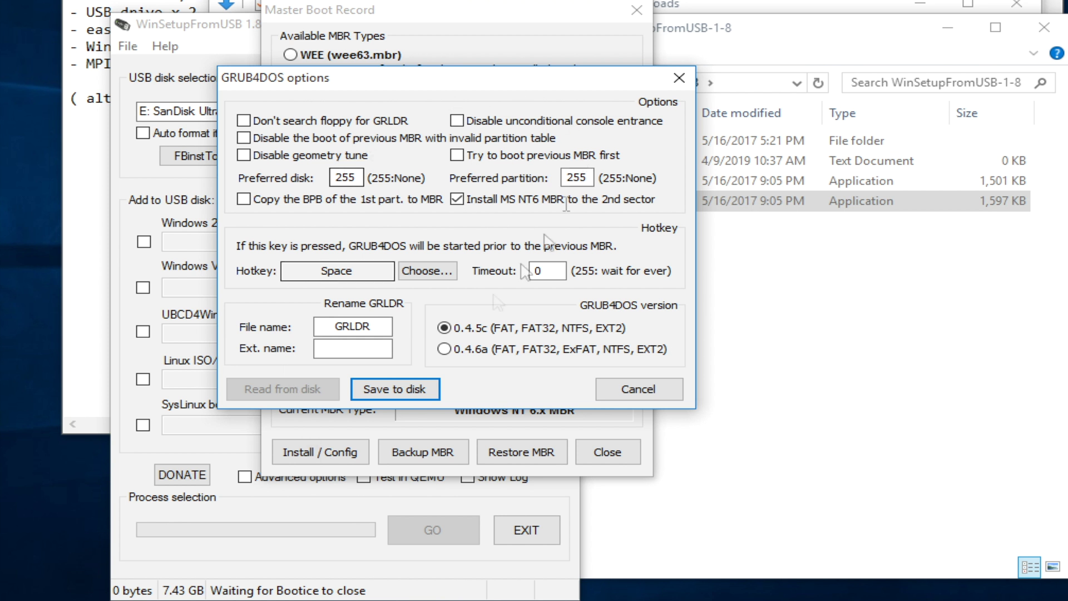
{"action": "left_click", "coordinate": [419, 392]}
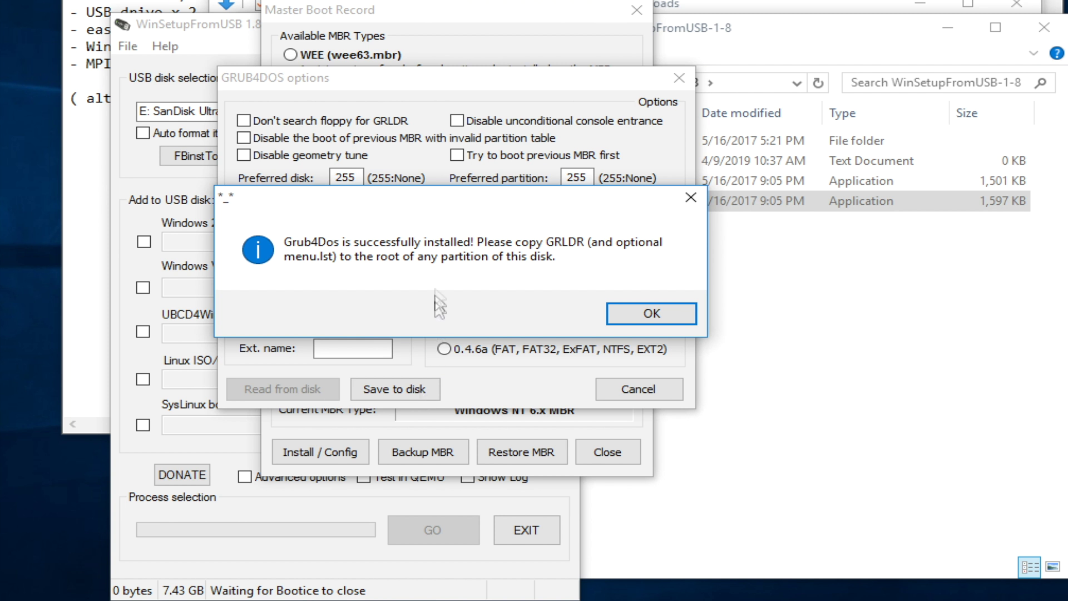
{"action": "left_click", "coordinate": [671, 320]}
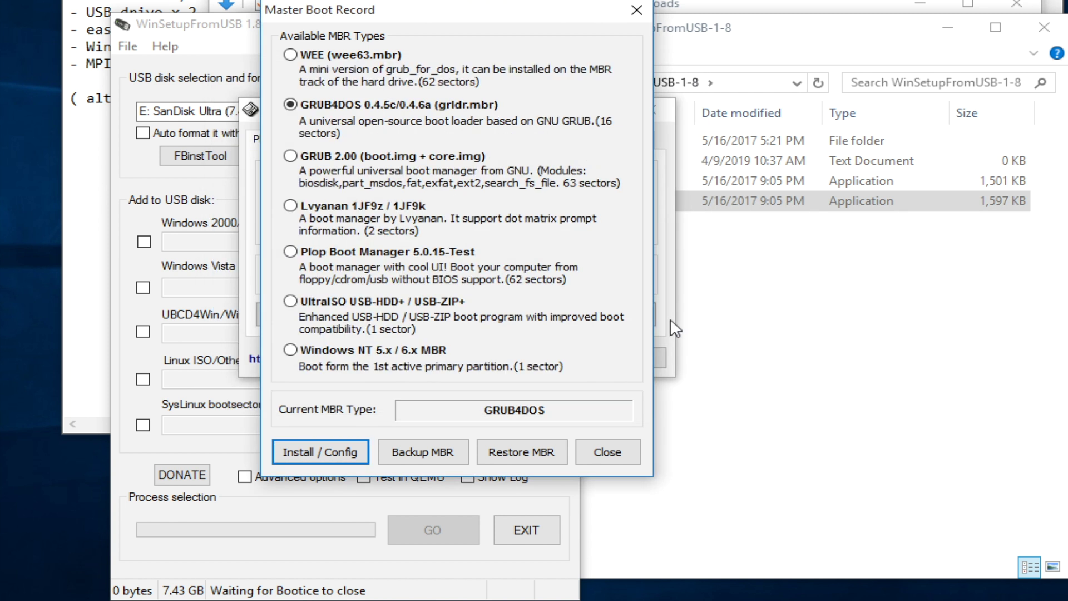
{"action": "left_click", "coordinate": [625, 453]}
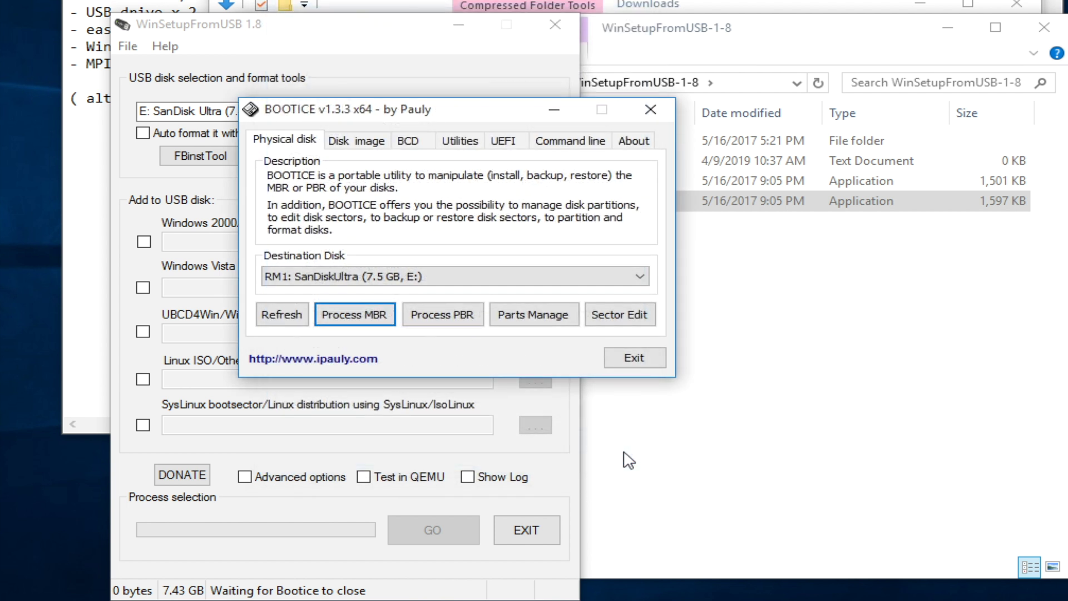
Exit BOOTICE, enable Windows 2000/XP/2003 Setup, and browse for its source folder
{"action": "left_click", "coordinate": [635, 358]}
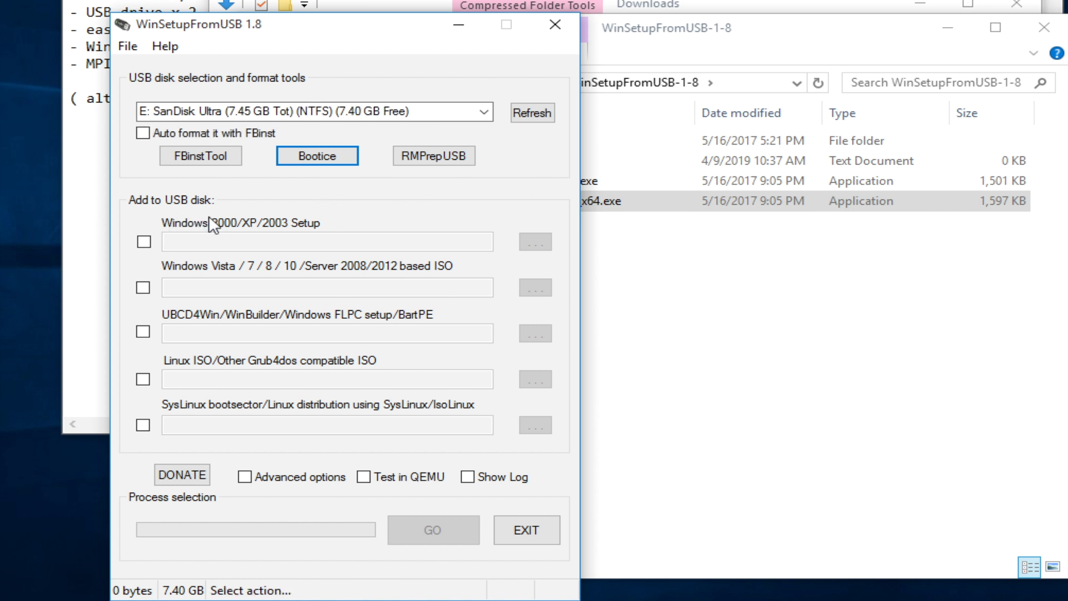
{"action": "left_click", "coordinate": [143, 242]}
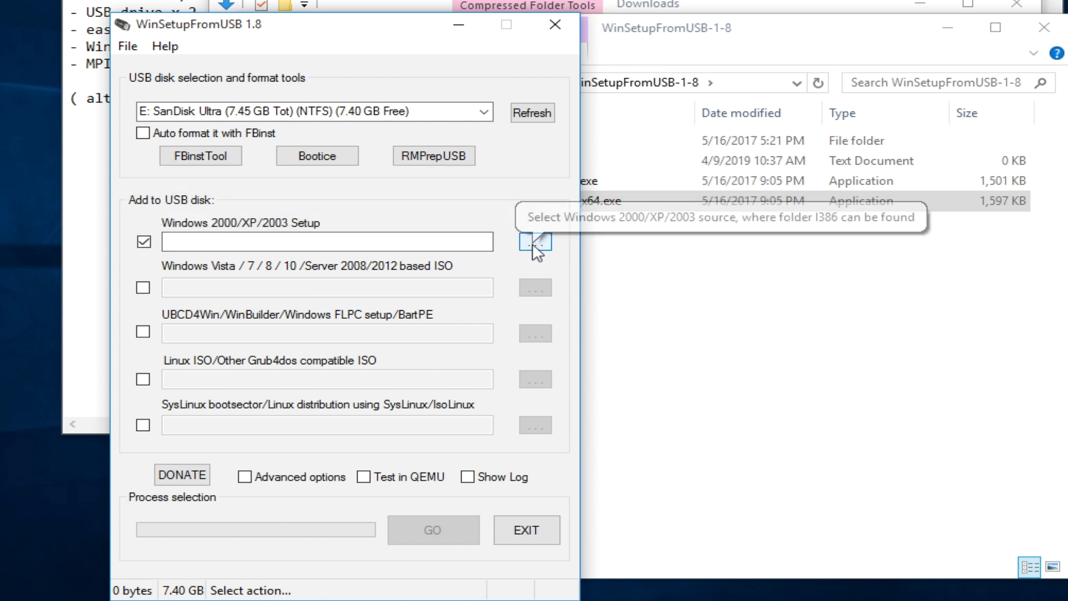
{"action": "left_click", "coordinate": [535, 243]}
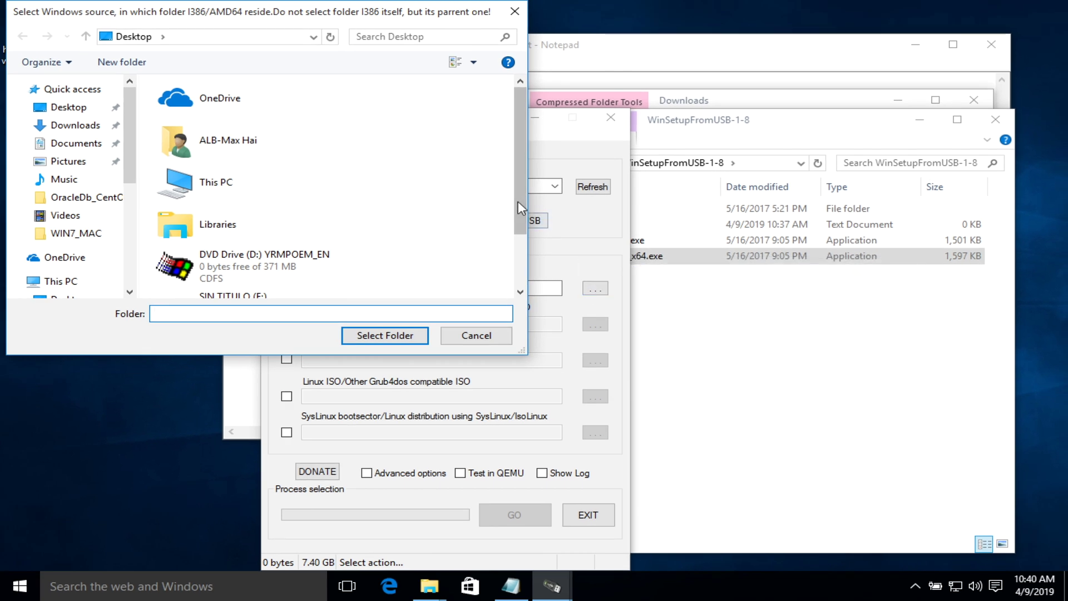
Use DVD Drive (D:) as the Windows 2000 source, accept the licence, and start the copy with GO
{"action": "left_click_drag", "start_coordinate": [518, 196], "coordinate": [519, 232]}
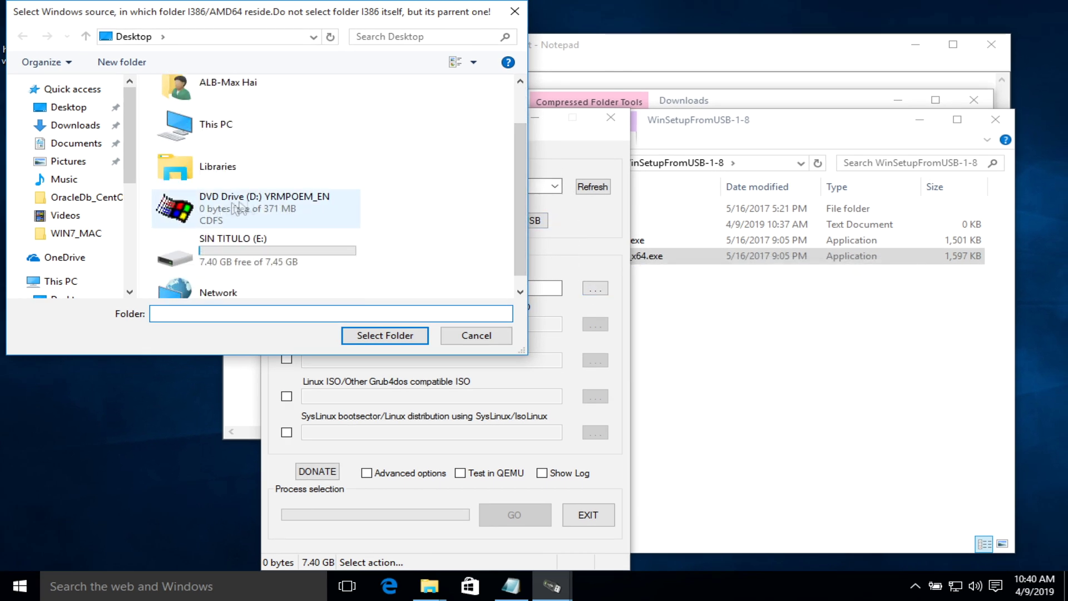
{"action": "left_click", "coordinate": [286, 217]}
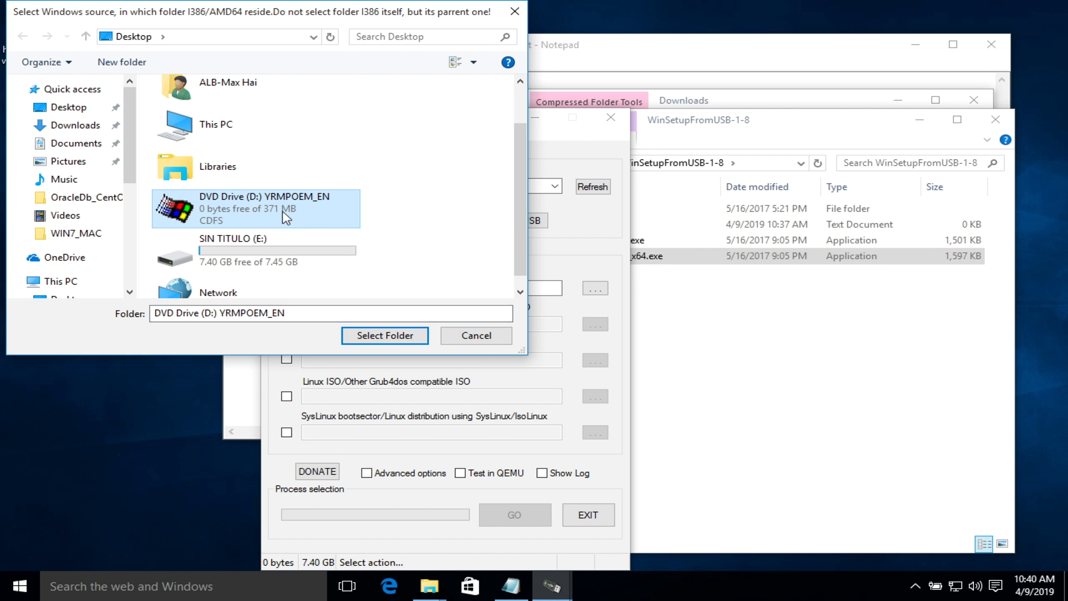
{"action": "left_click", "coordinate": [369, 336]}
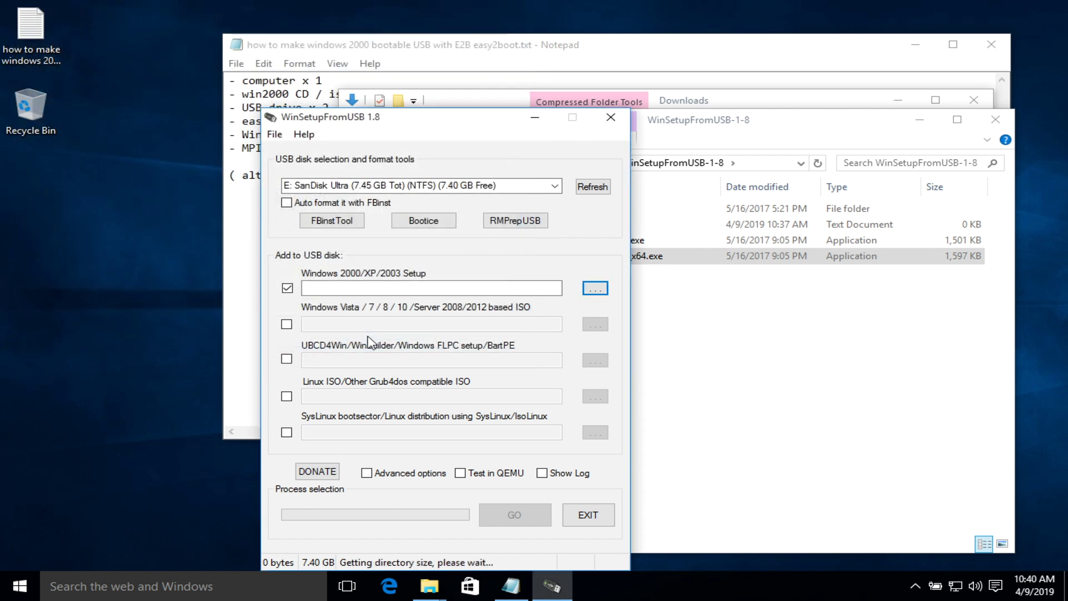
{"action": "scroll", "coordinate": [369, 335], "scroll_direction": "down", "scroll_amount": 2}
{"action": "scroll", "coordinate": [370, 336], "scroll_direction": "up", "scroll_amount": 2}
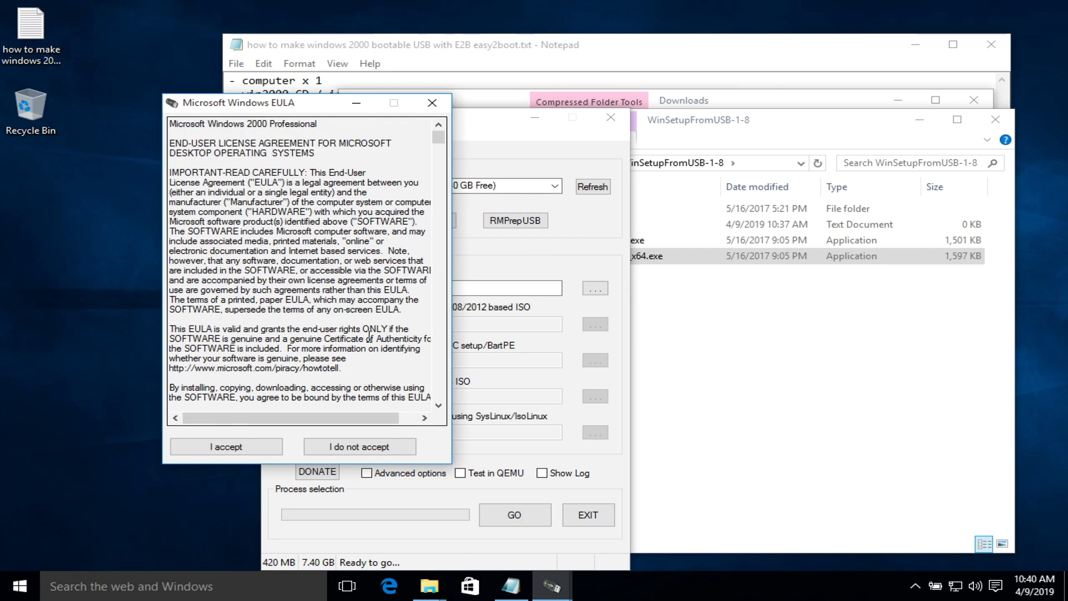
{"action": "left_click", "coordinate": [226, 446]}
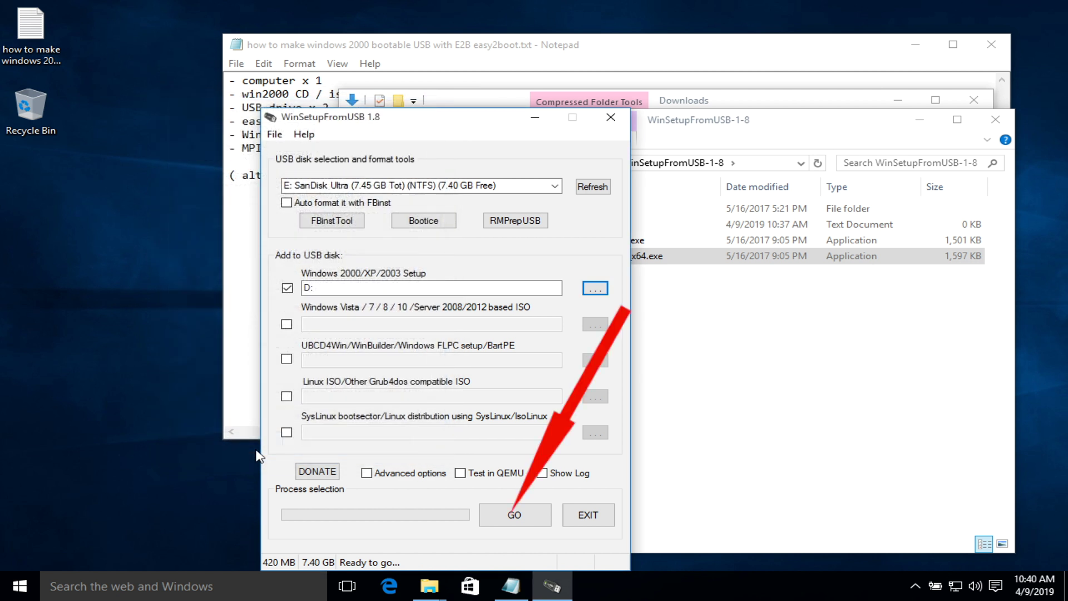
{"action": "left_click", "coordinate": [492, 517]}
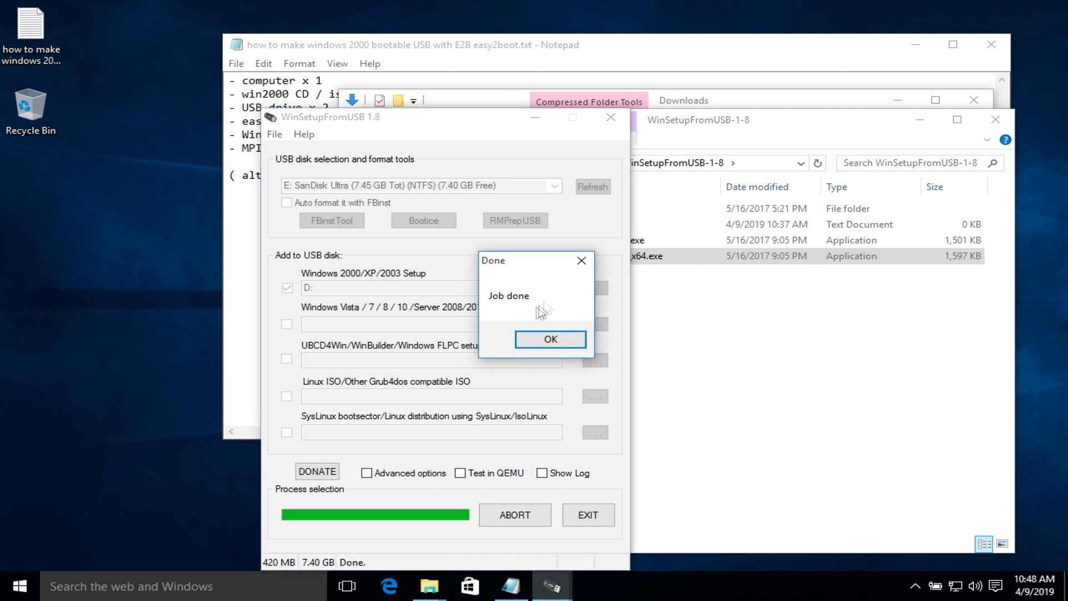
Dismiss Job done and open SIN TITULO (E:) under This PC to view WINSETUP, grldr and menu.lst
{"action": "left_click", "coordinate": [548, 339]}
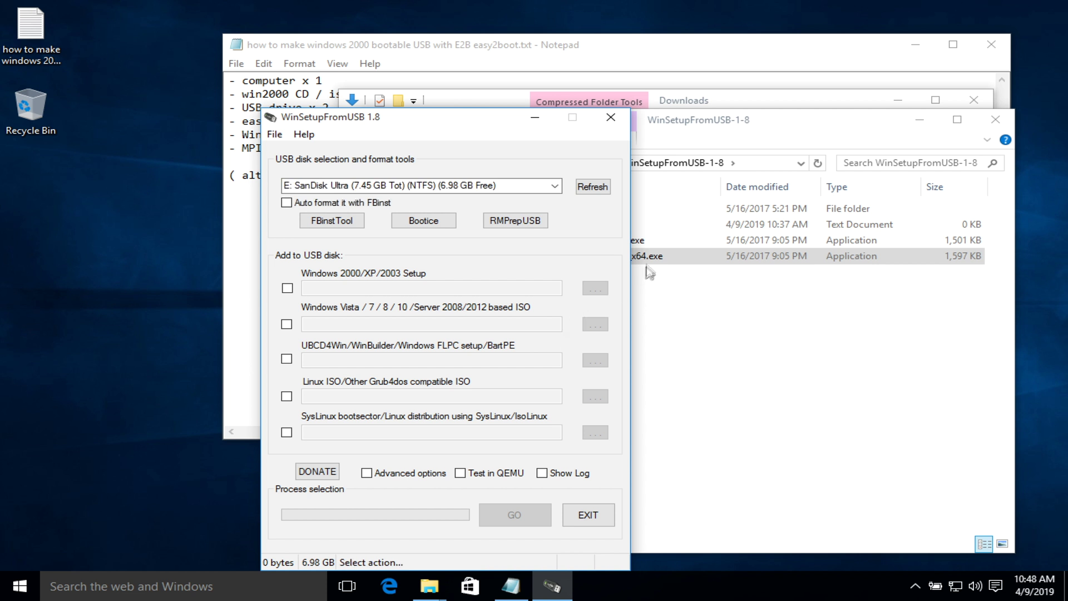
{"action": "left_click", "coordinate": [834, 129]}
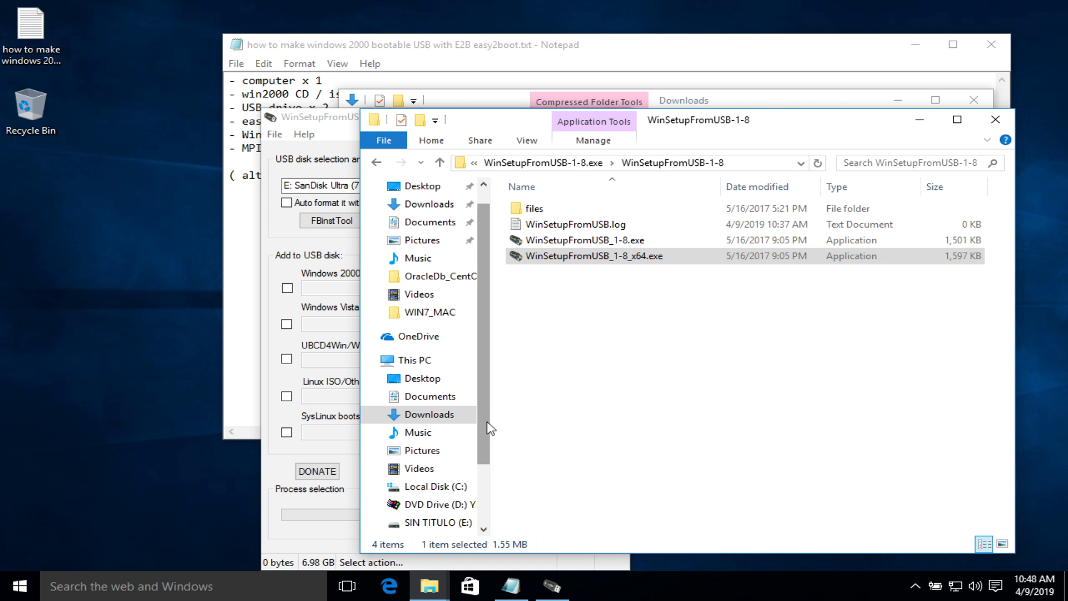
{"action": "left_click_drag", "start_coordinate": [490, 428], "coordinate": [489, 483]}
{"action": "left_click", "coordinate": [398, 290]}
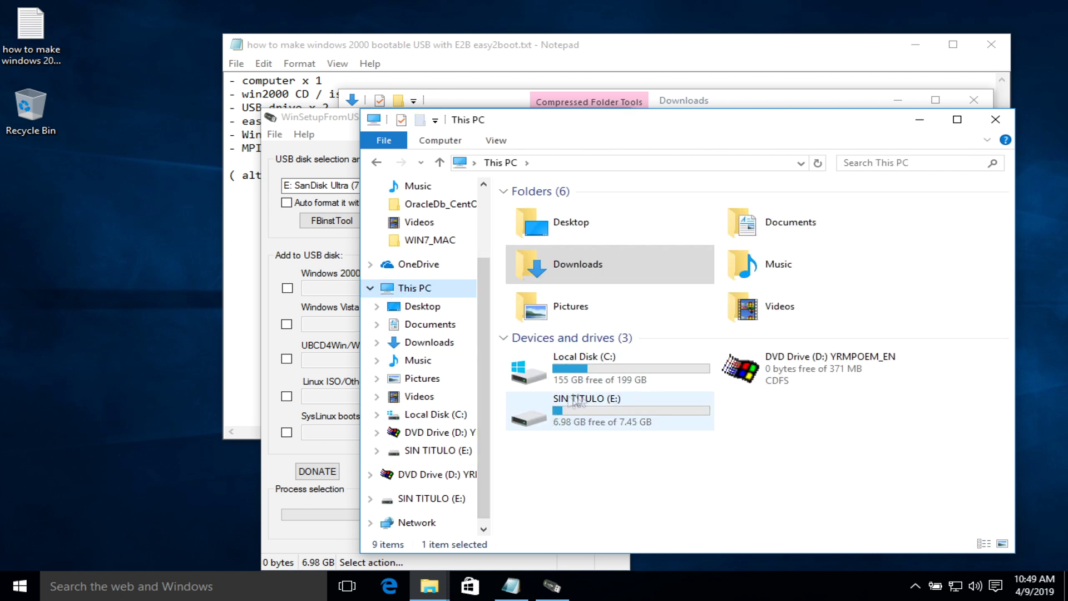
{"action": "left_click", "coordinate": [566, 427]}
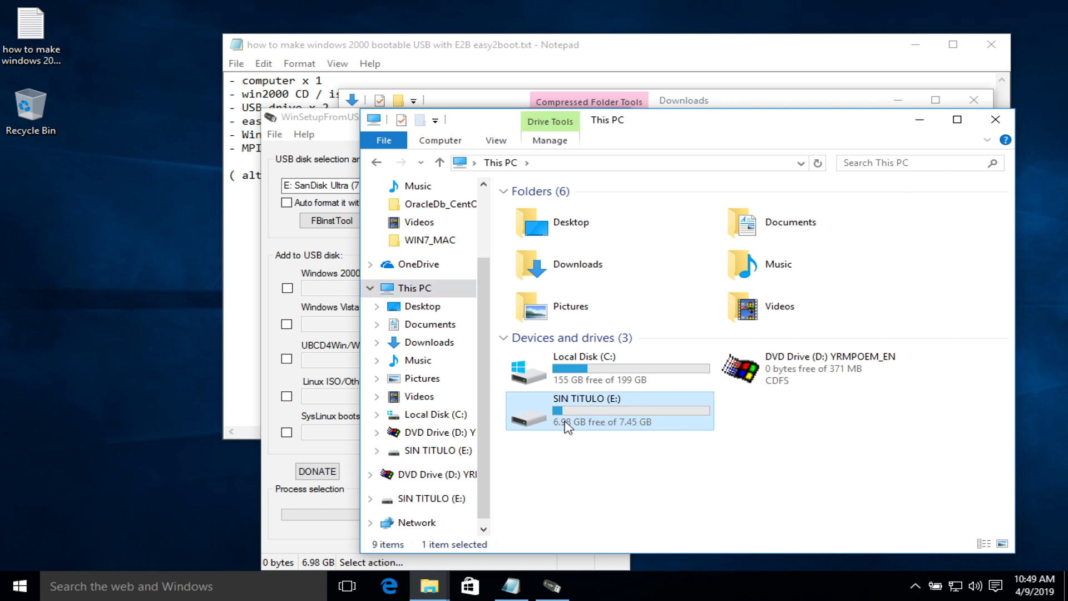
{"action": "double_click", "coordinate": [566, 426]}
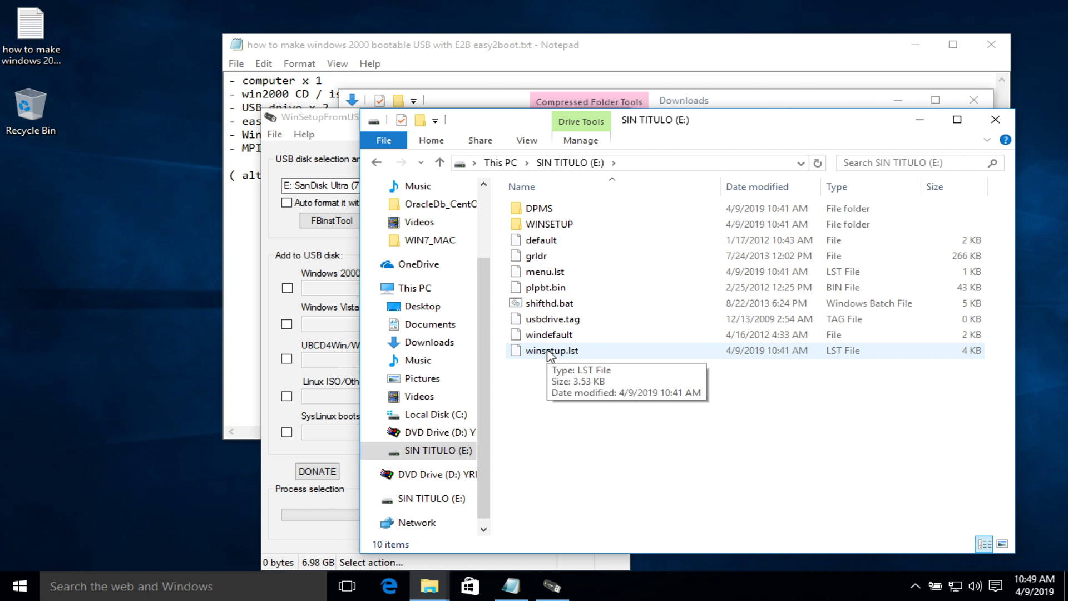
Try ejecting SIN TITULO (E:) and cancel the drive-in-use warning
{"action": "right_click", "coordinate": [427, 457]}
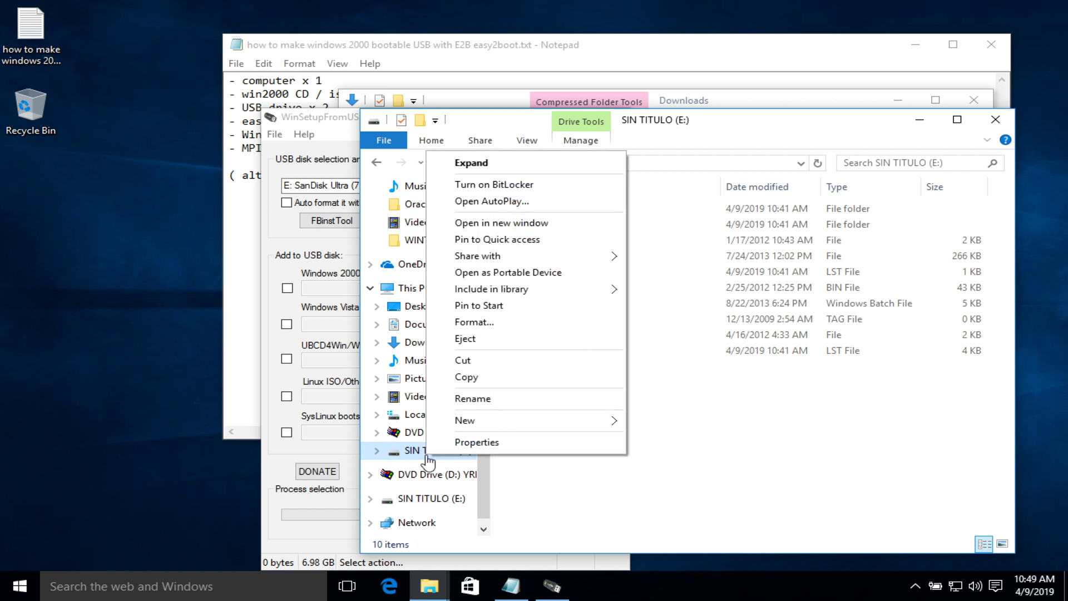
{"action": "left_click", "coordinate": [497, 340]}
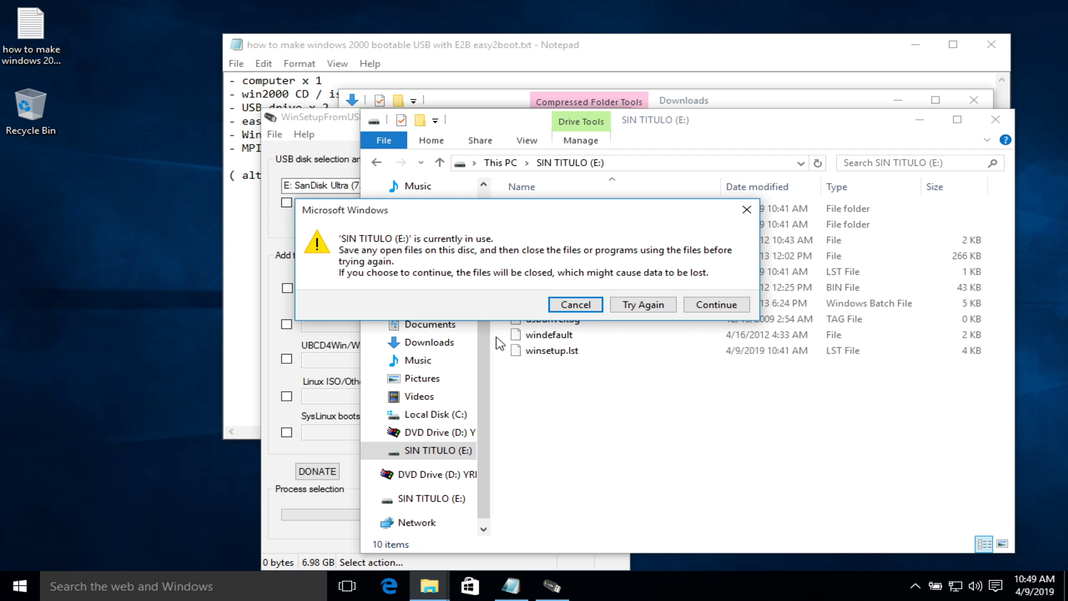
{"action": "left_click", "coordinate": [1006, 132]}
{"action": "left_click", "coordinate": [998, 121]}
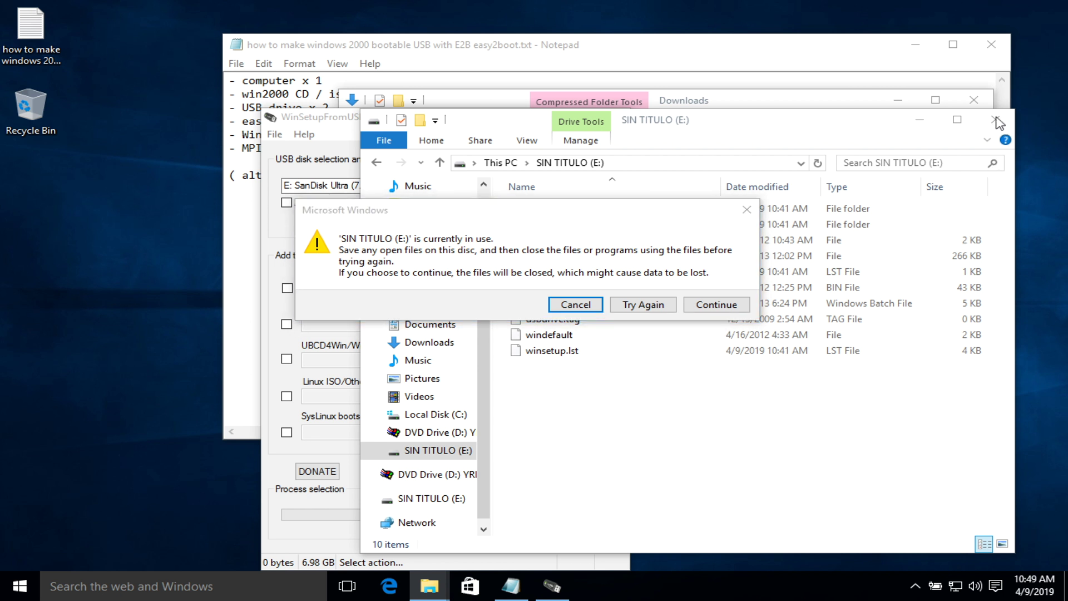
{"action": "left_click", "coordinate": [593, 306]}
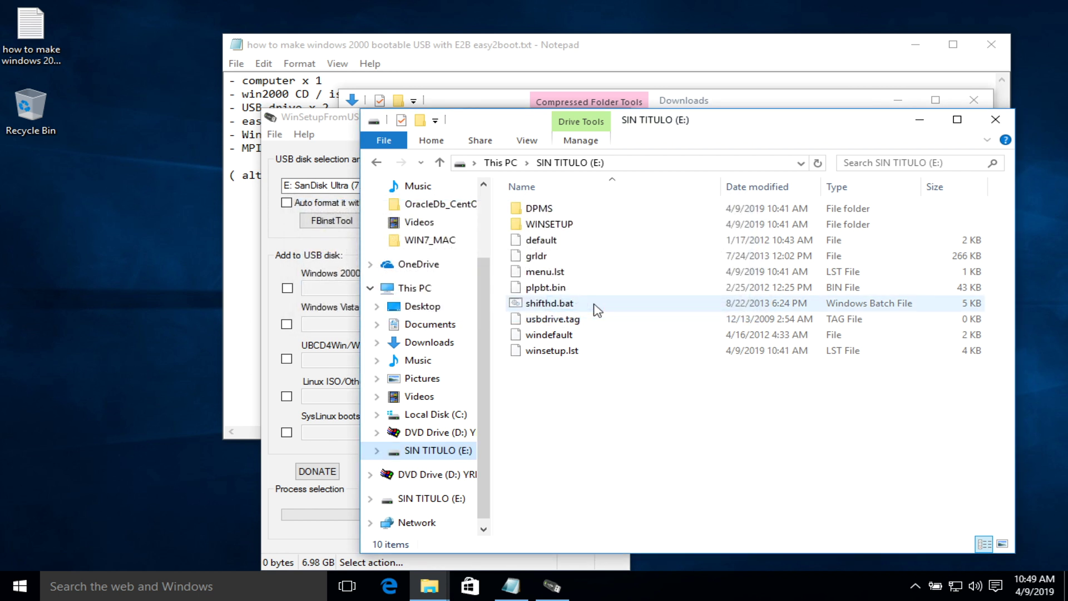
Close WinSetupFromUSB to release the drive, then safely eject SIN TITULO (E:)
{"action": "left_click", "coordinate": [287, 240]}
{"action": "left_click", "coordinate": [611, 117]}
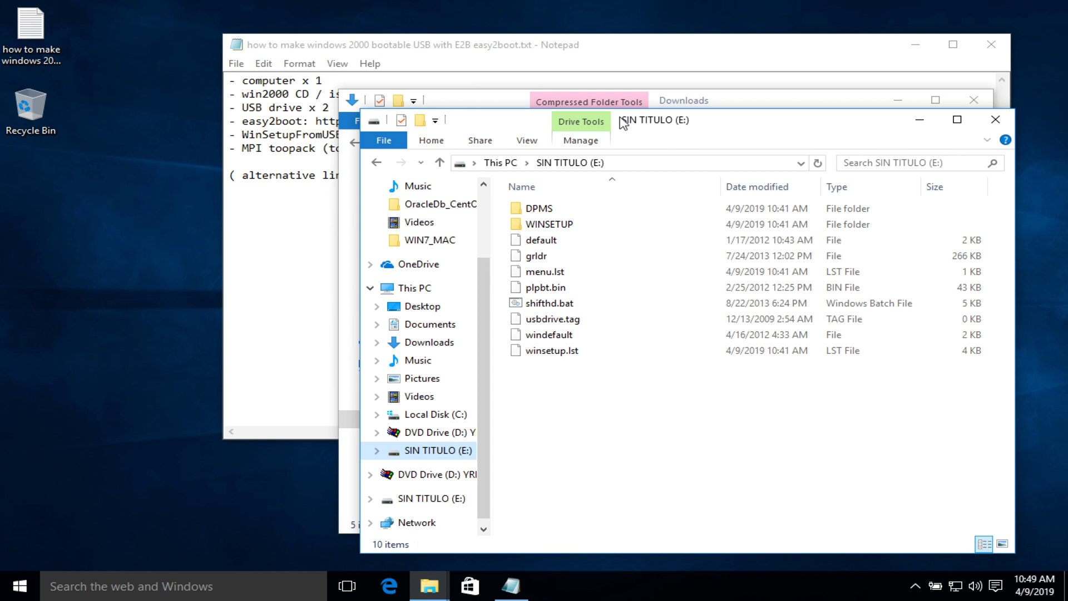
{"action": "right_click", "coordinate": [416, 456]}
{"action": "left_click", "coordinate": [465, 341]}
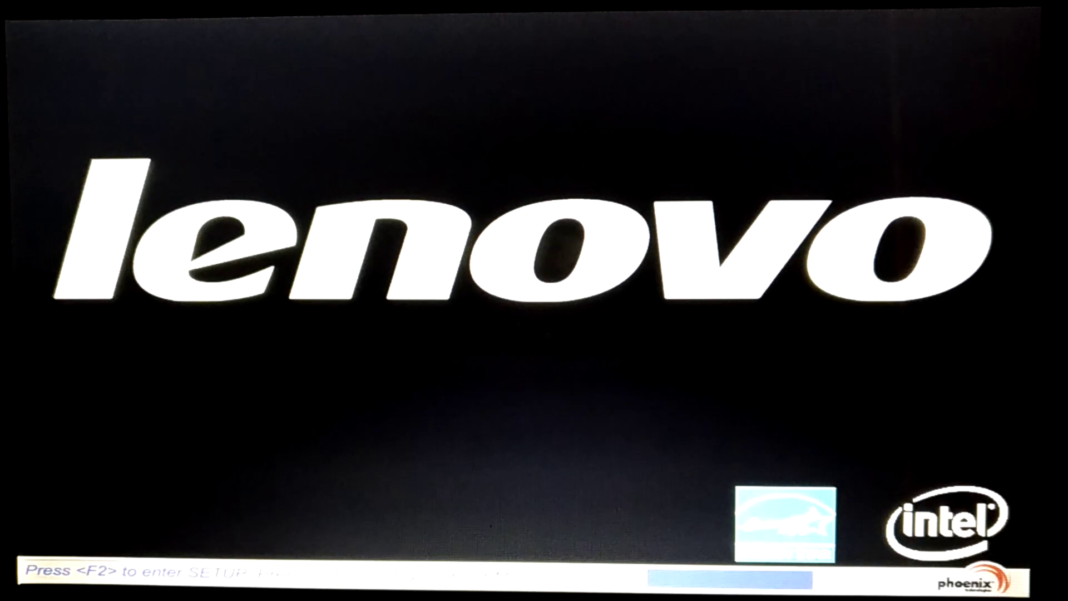
In the BIOS Boot tab, move USB HDD SanDisk to first priority and save with F10
{"action": "key", "text": "F2"}
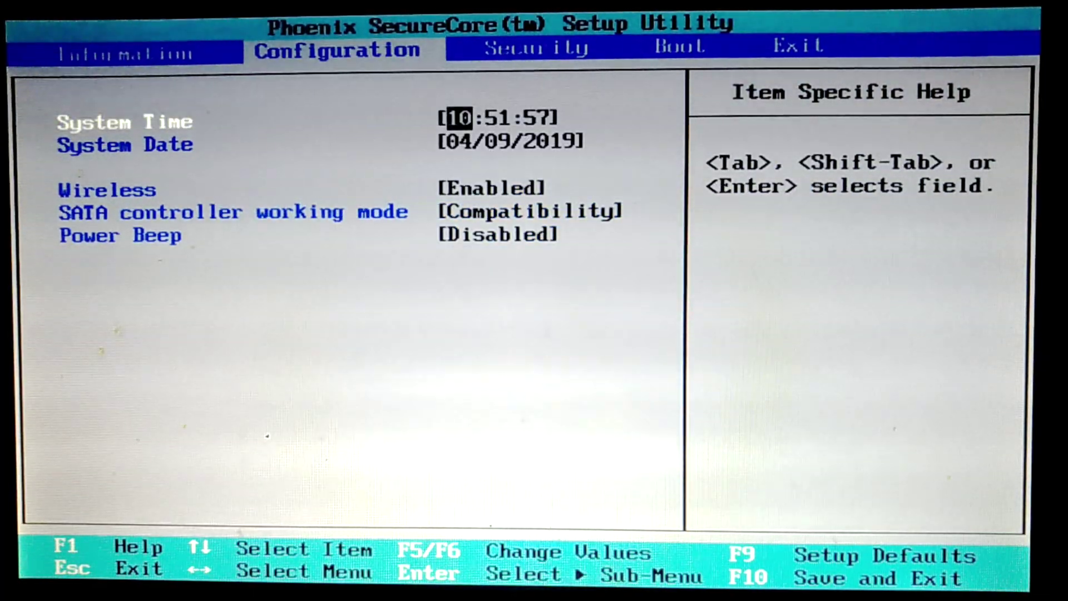
{"action": "key", "text": "Right"}
{"action": "key", "text": "Right"}
{"action": "key", "text": "Down"}
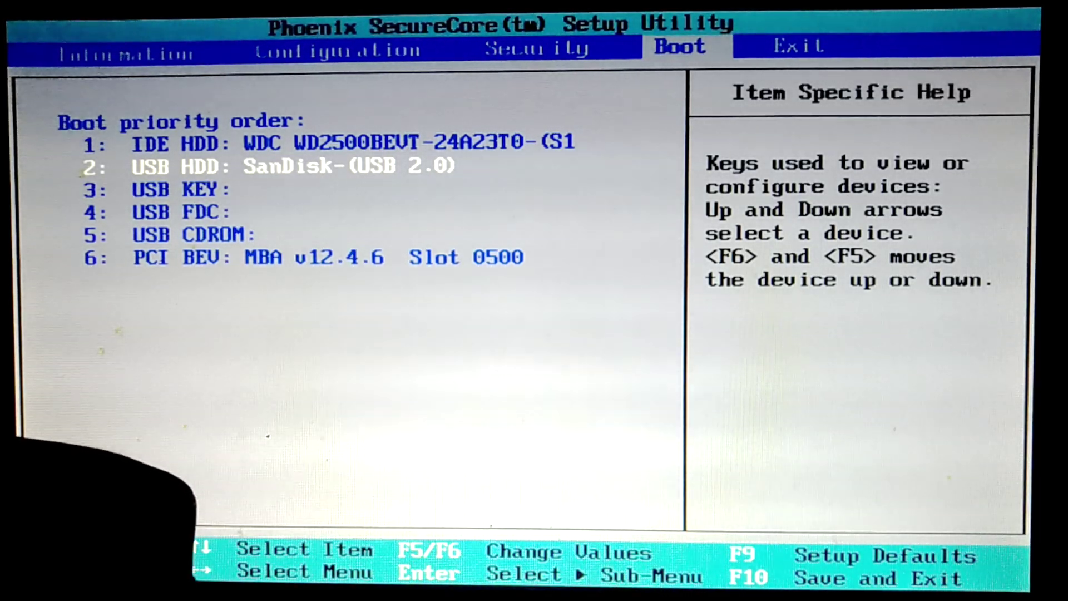
{"action": "key", "text": "F6"}
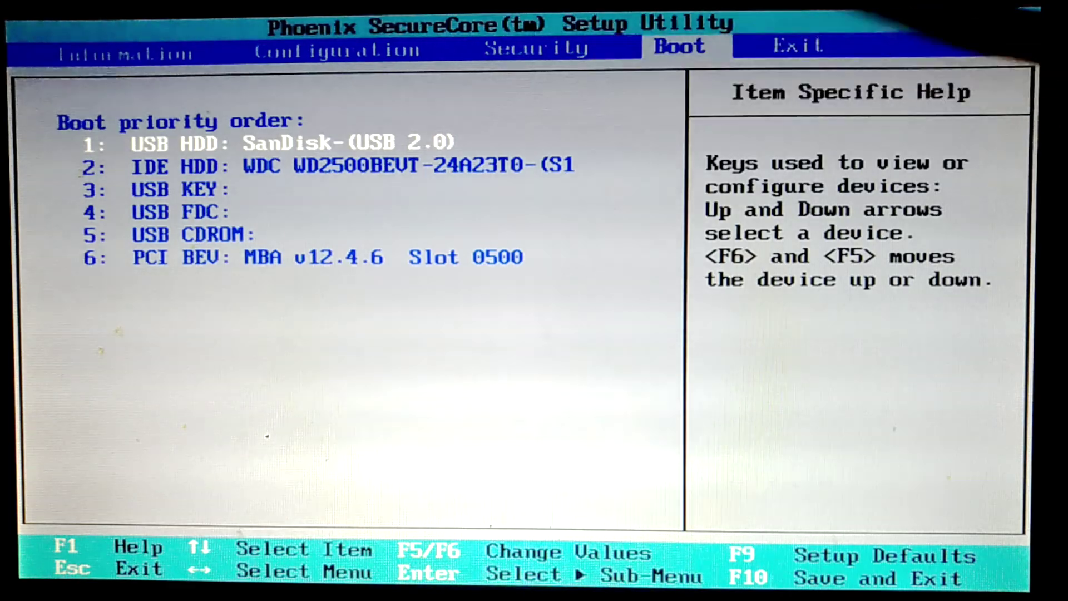
{"action": "key", "text": "F10"}
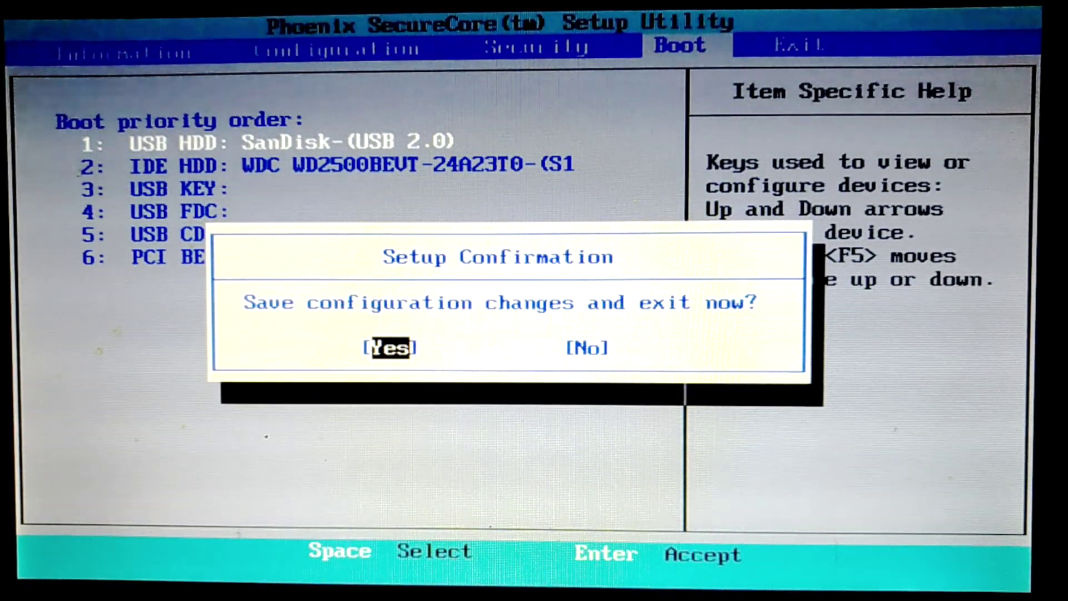
{"action": "key", "text": "Return"}
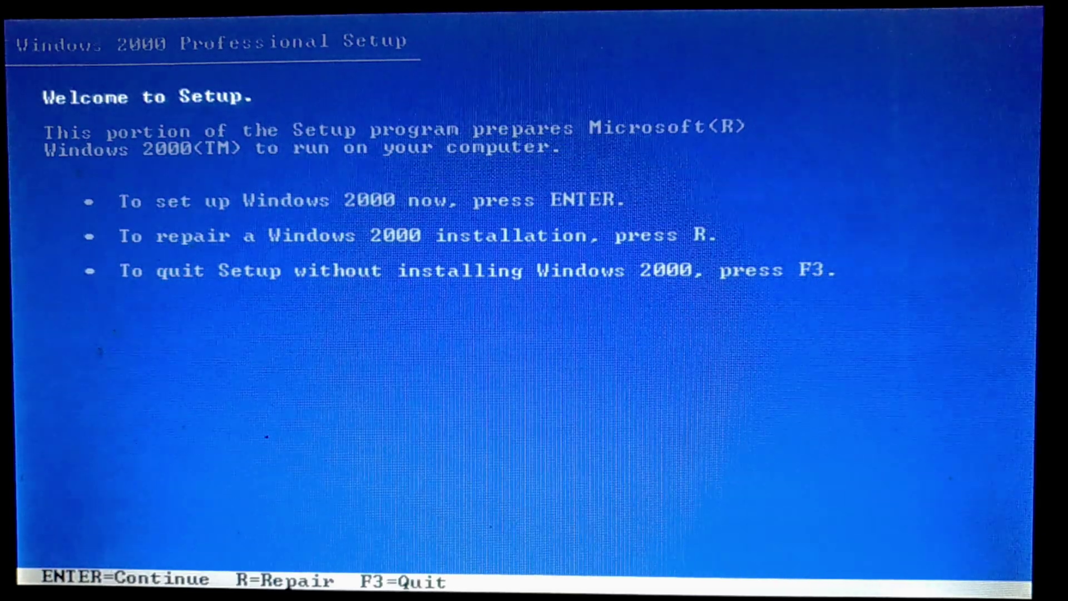
Quit Windows 2000 Setup from the Welcome screen and confirm, triggering the reboot countdown
{"action": "key", "text": "F3"}
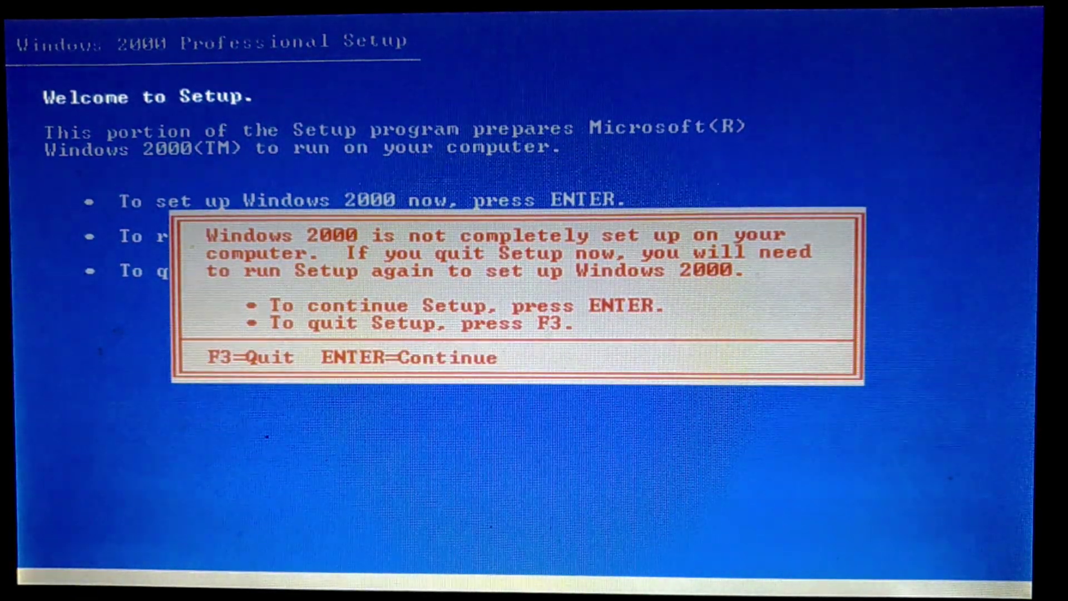
{"action": "key", "text": "F3"}
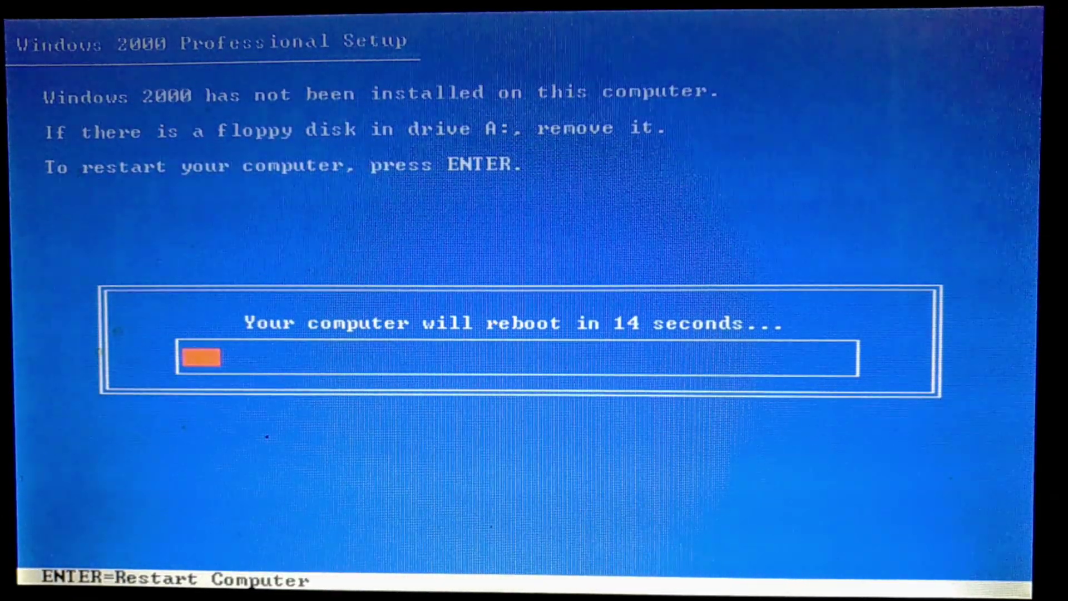